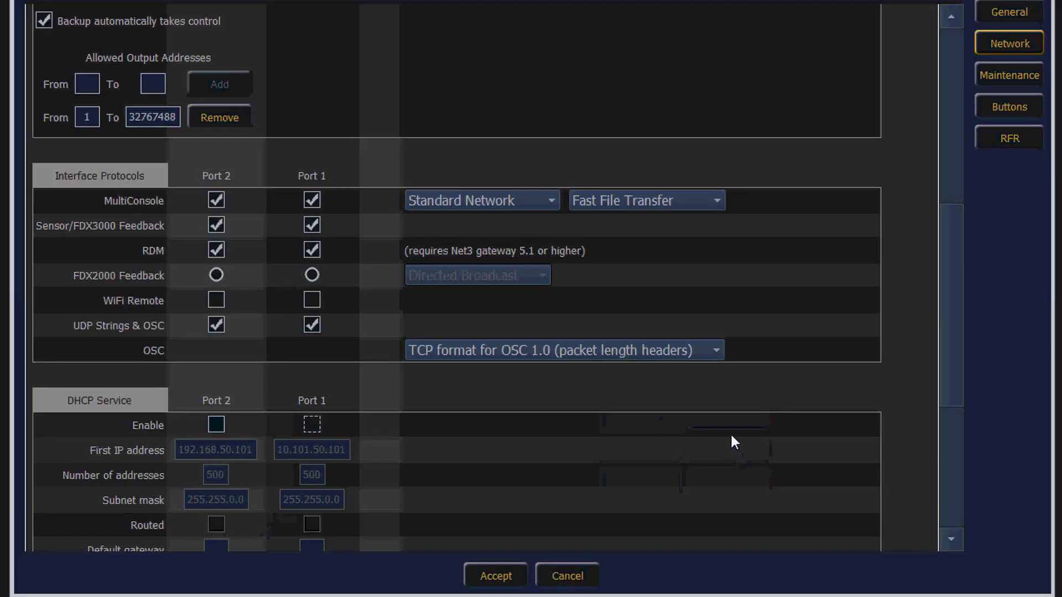
Step: Enable WiFi Remote and DHCP Service on Port 1, then accept and reboot the console
drag(956, 296, 922, 111)
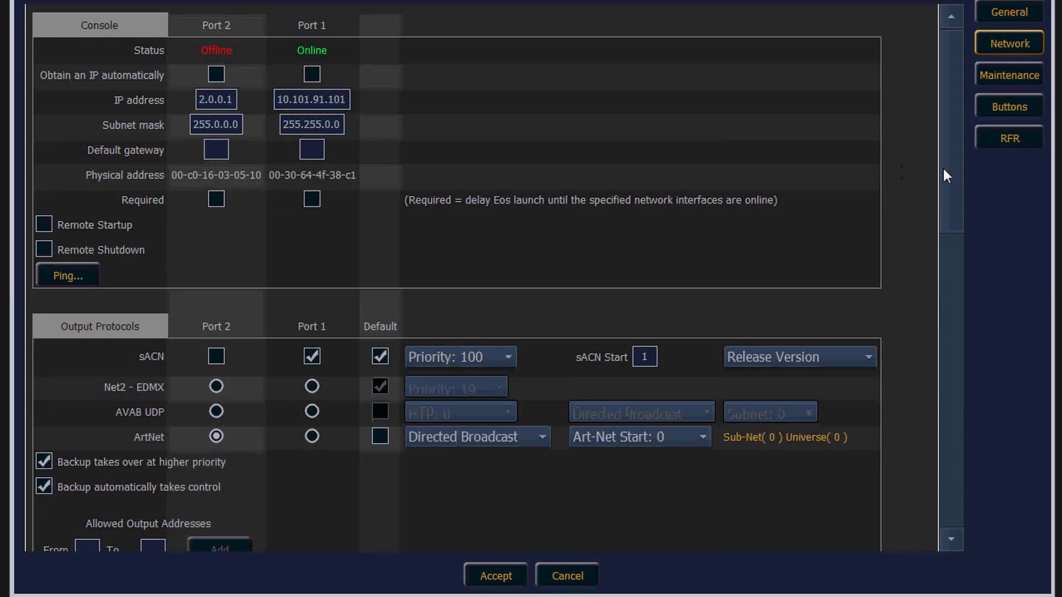
drag(943, 166, 953, 346)
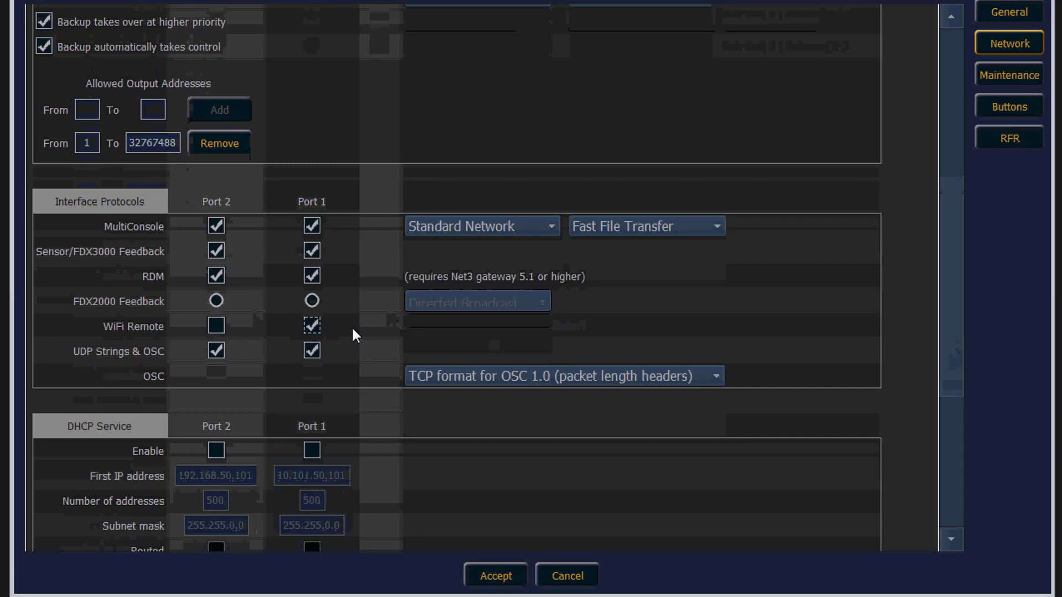
drag(958, 282, 961, 362)
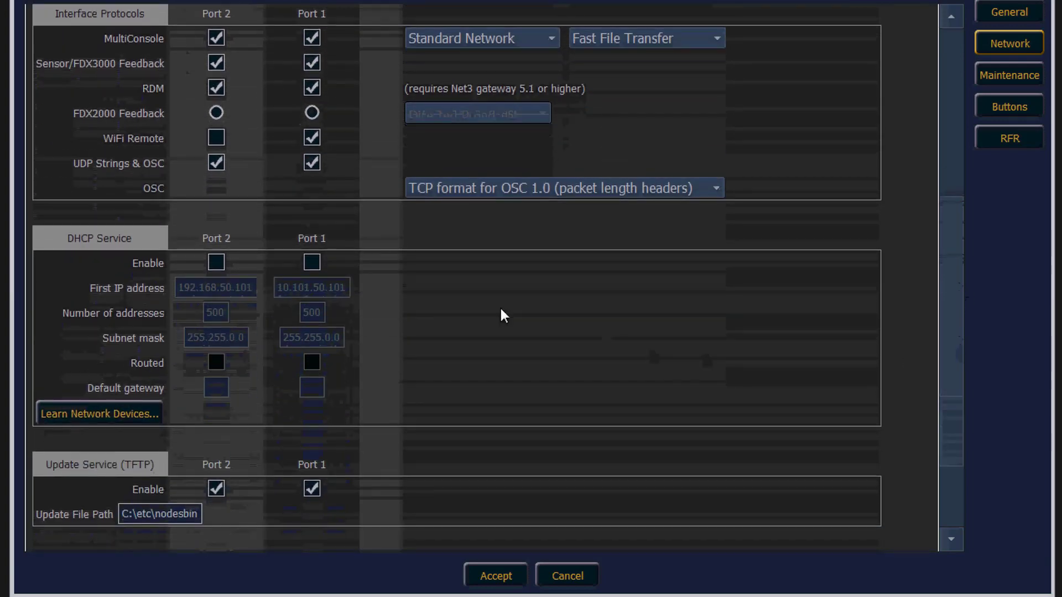
click(312, 263)
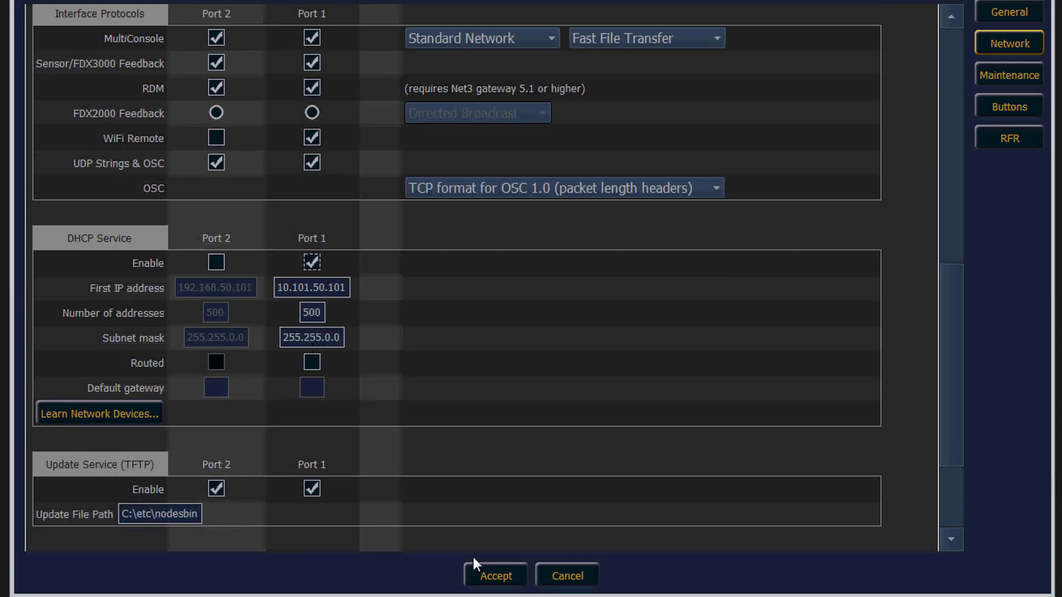
click(490, 578)
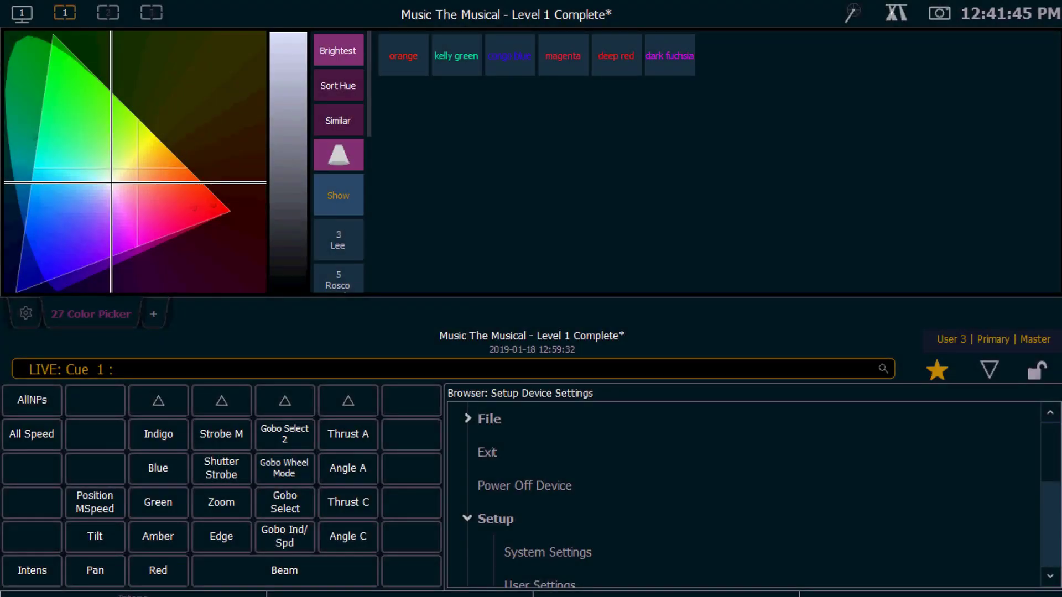
Step: Switch Allow Remotes to Enabled in Setup > System Settings > Remotes
click(534, 553)
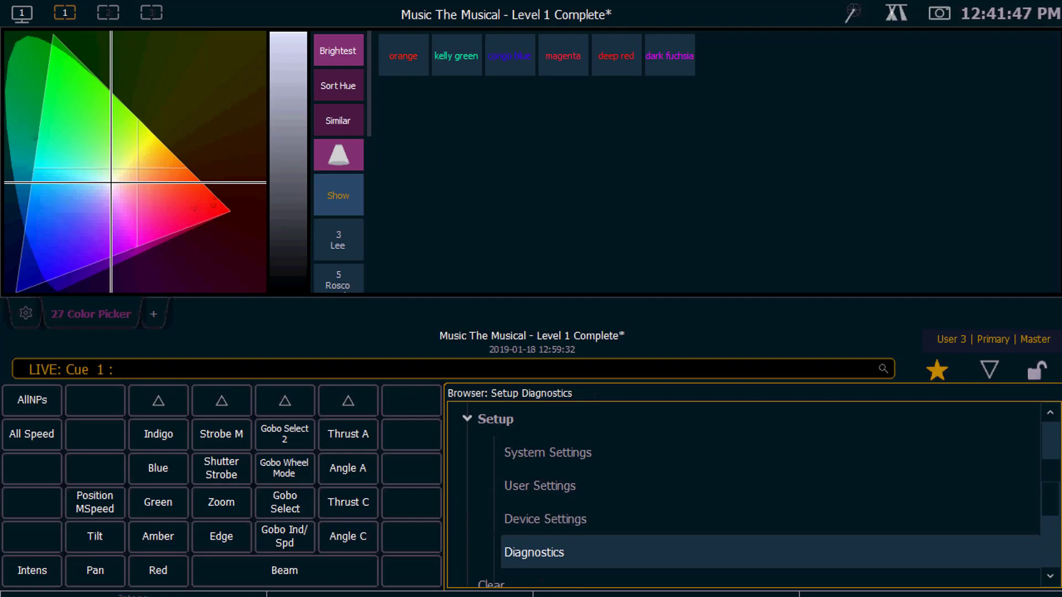
key(Up)
key(Up)
key(Up)
key(Return)
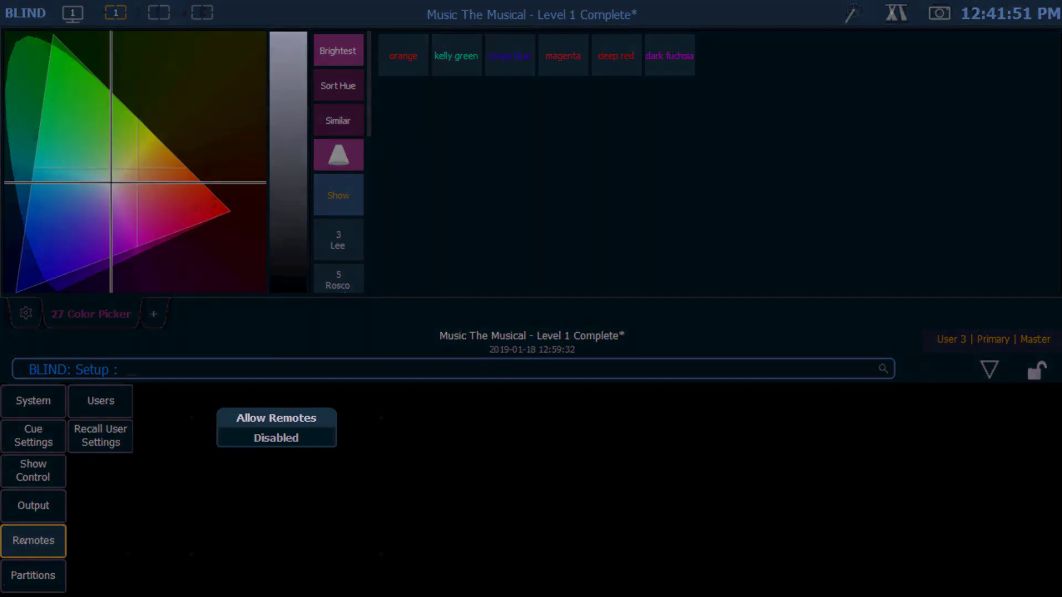
click(293, 430)
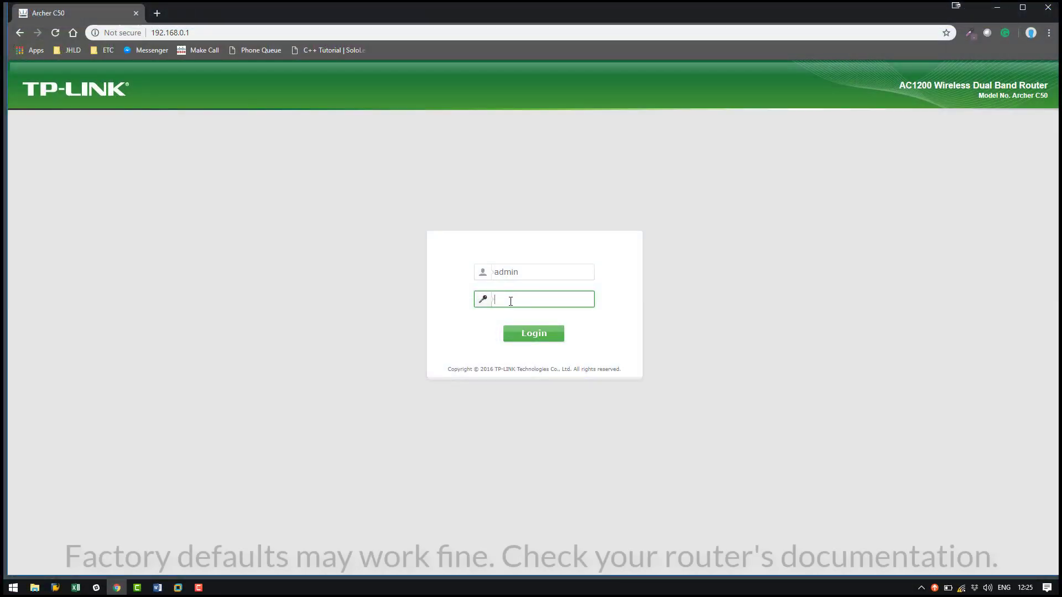
Step: Log in to the TP-Link router, detect WAN as Dynamic IP, then review the LAN and DHCP settings
text(admin)
key(Return)
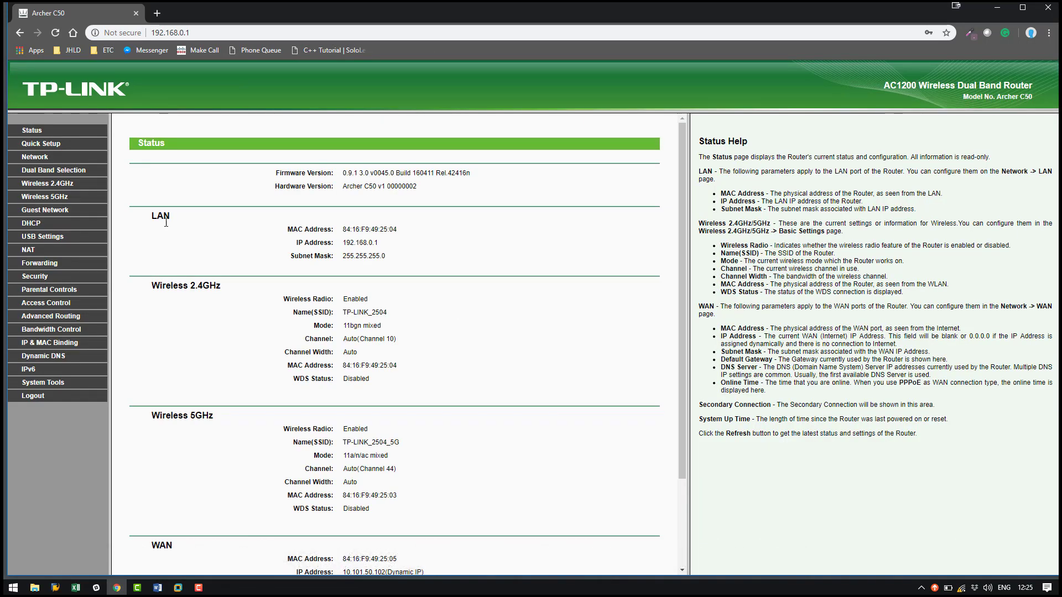
click(36, 159)
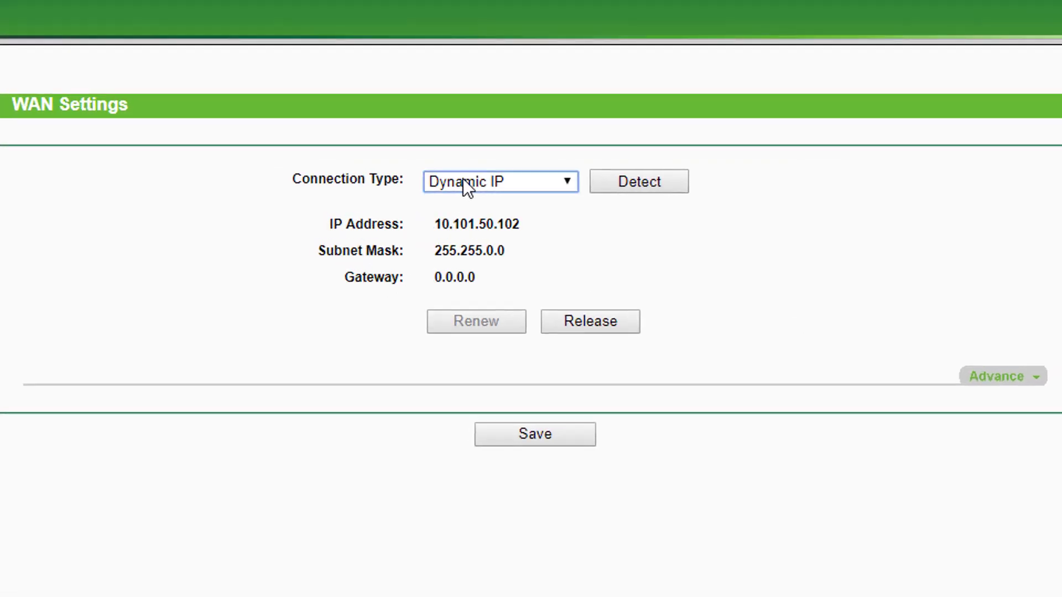
click(463, 178)
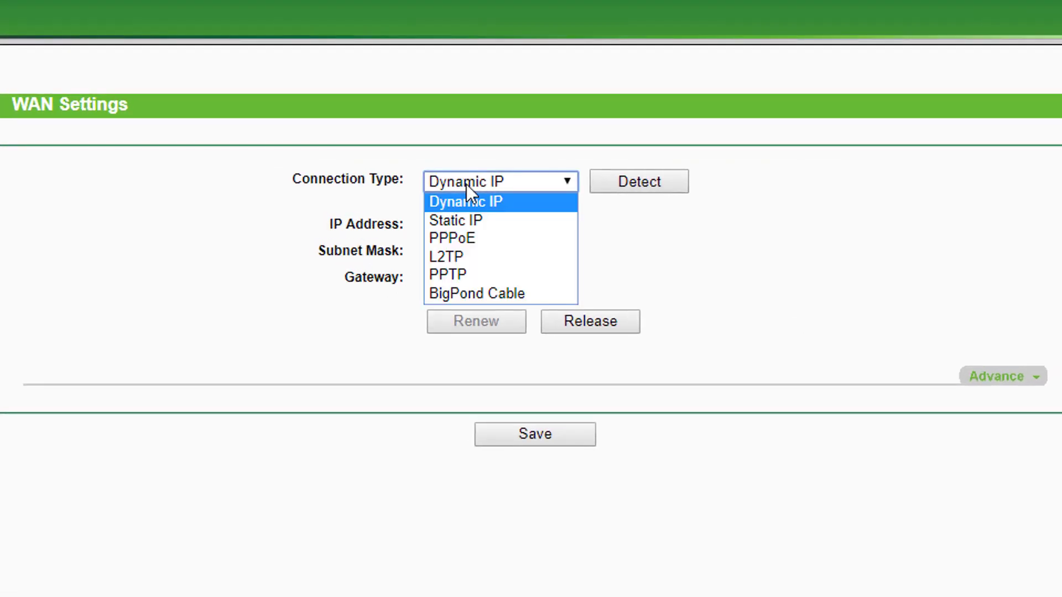
click(472, 198)
click(611, 187)
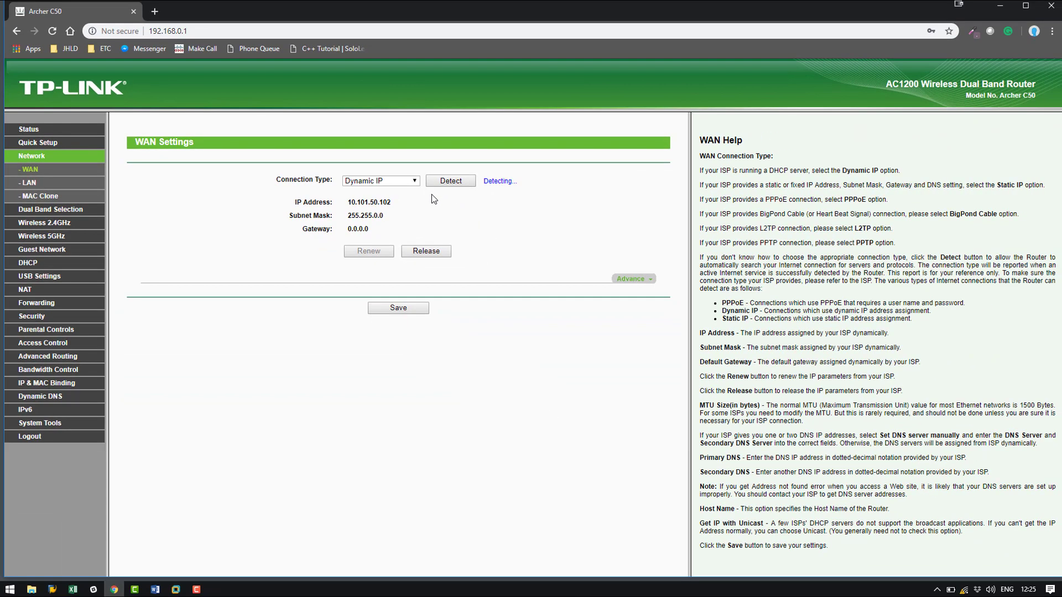
click(28, 182)
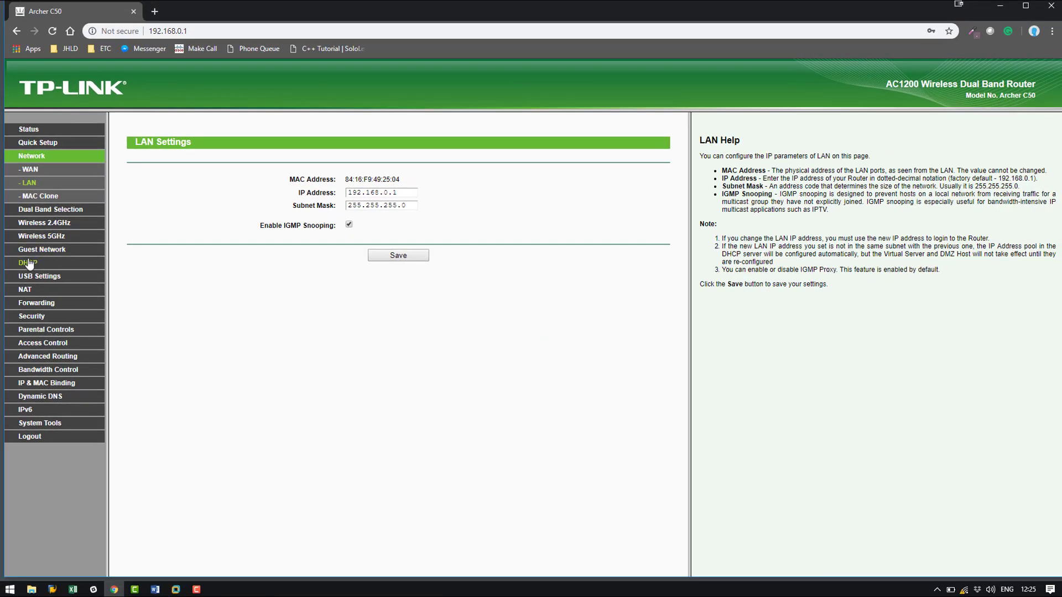
click(25, 266)
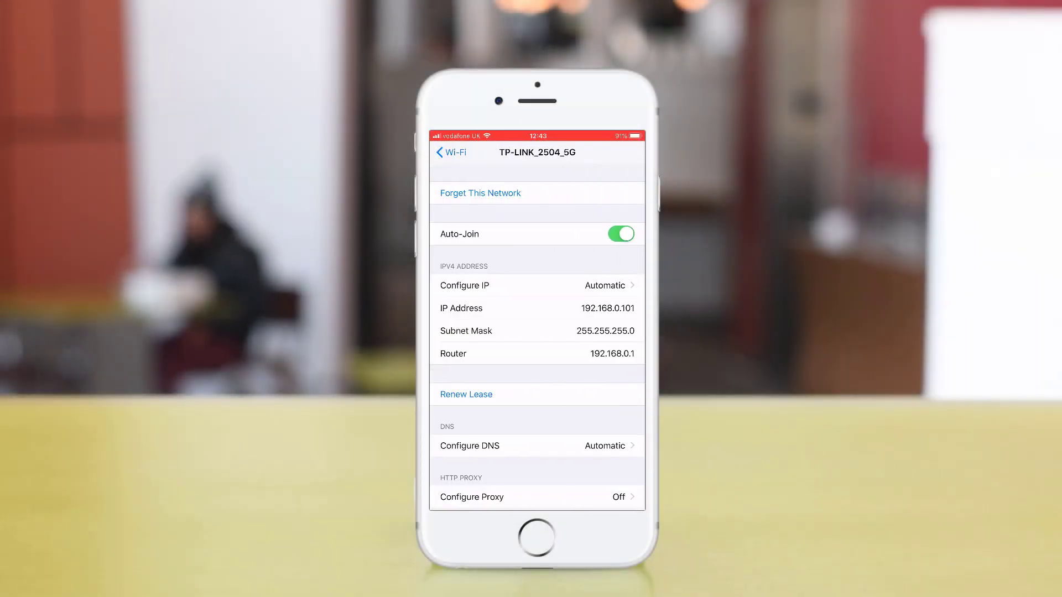
Step: Scroll the TP-LINK_2504_5G details to view address 192.168.0.101 and router 192.168.0.1
scroll(537, 337, down, 1)
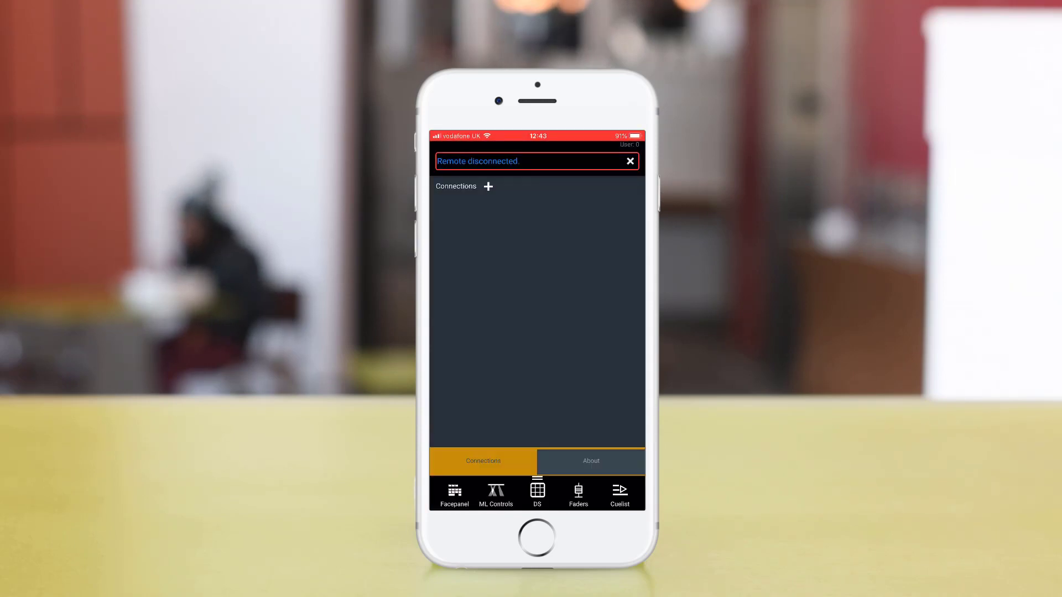
Step: Enter display name 'My gio console' and IP address 10.101.91.101 for the new connection
click(537, 230)
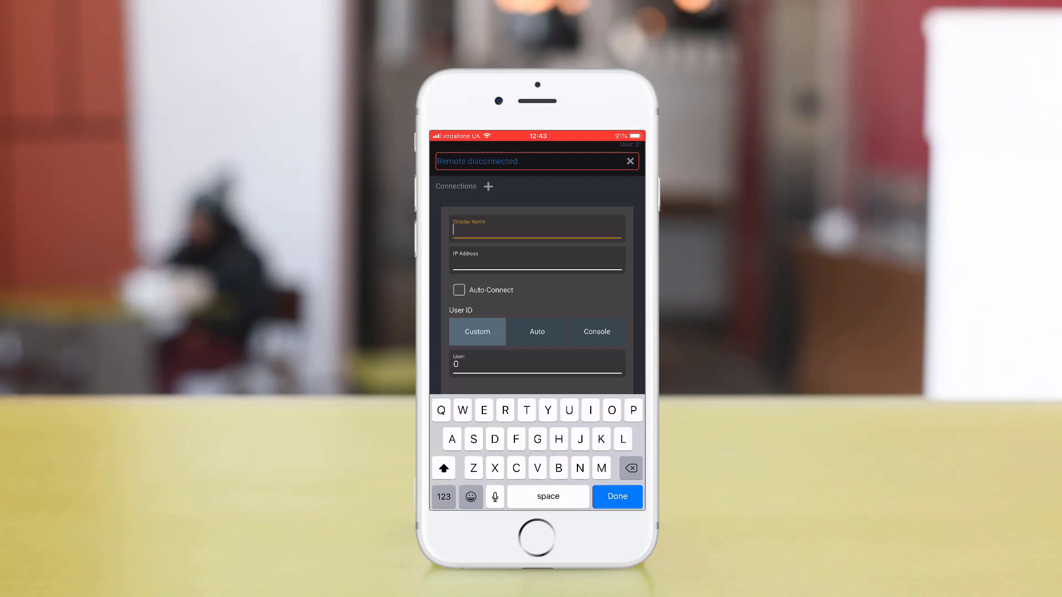
text(My gio)
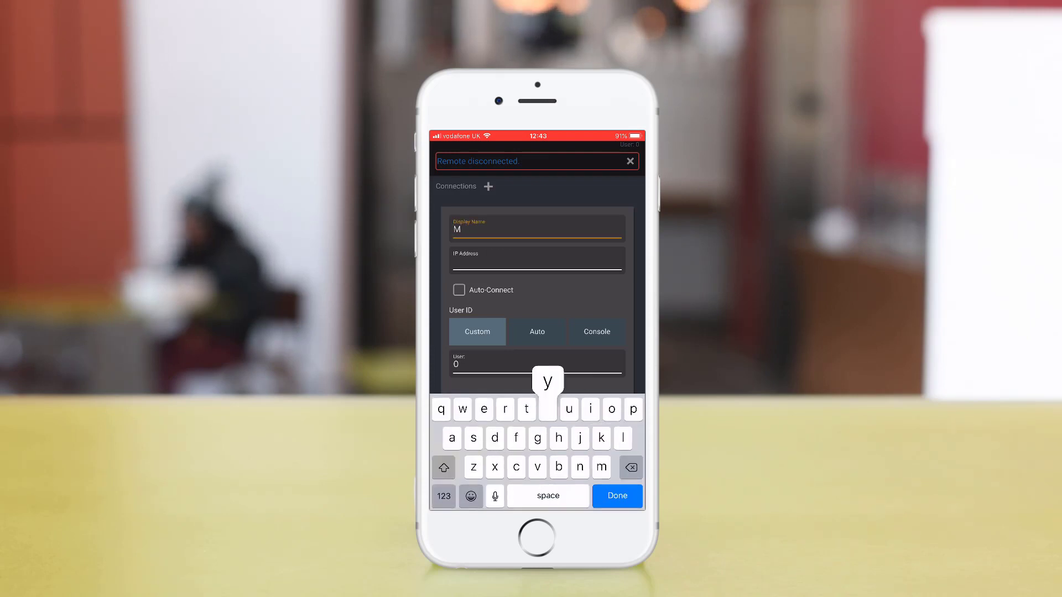
text( console)
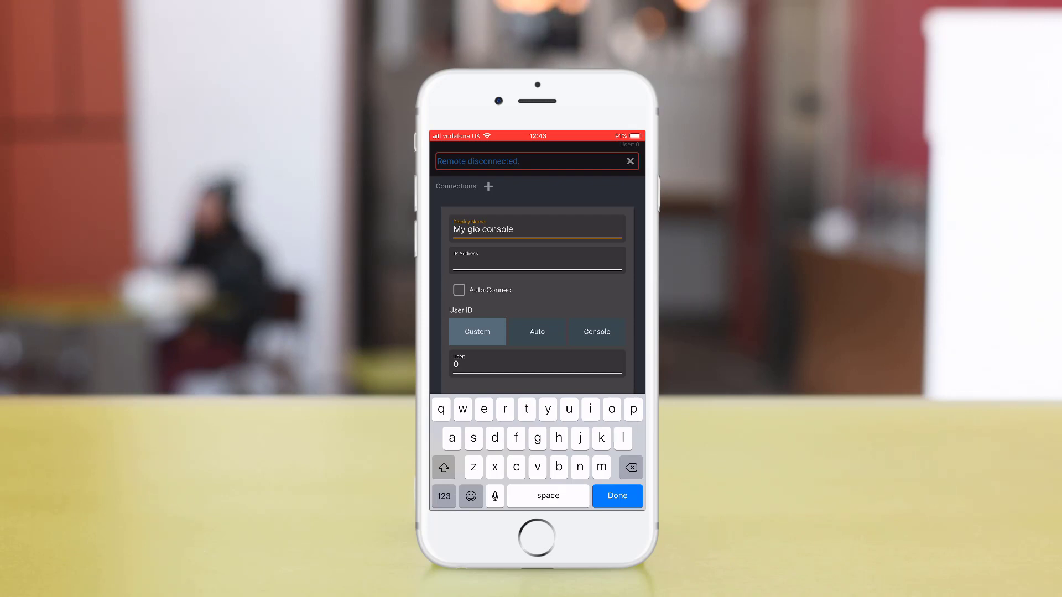
click(537, 261)
text(1)
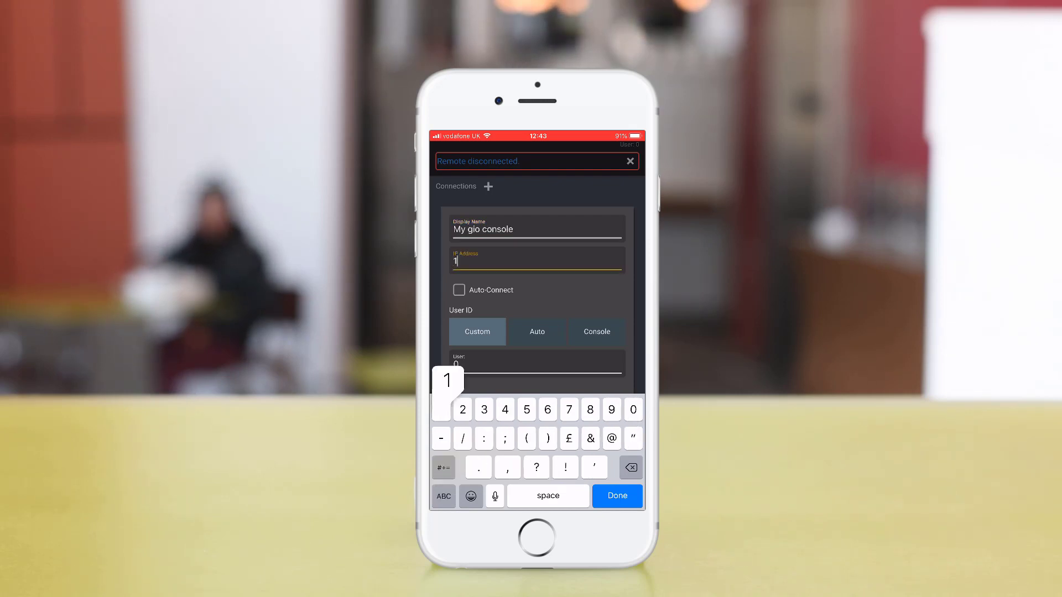
text(0.101)
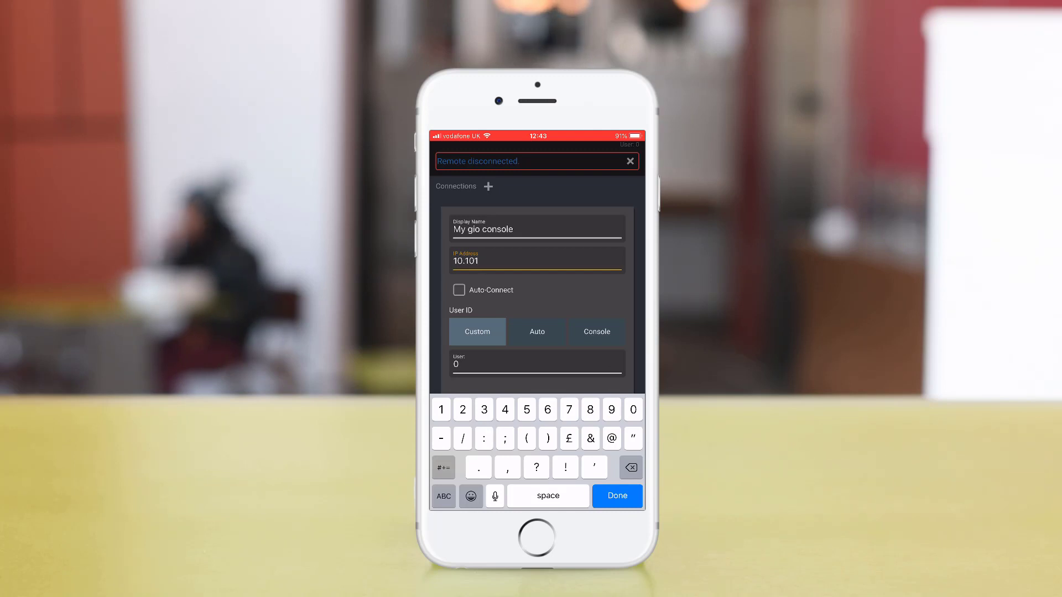
text(.91)
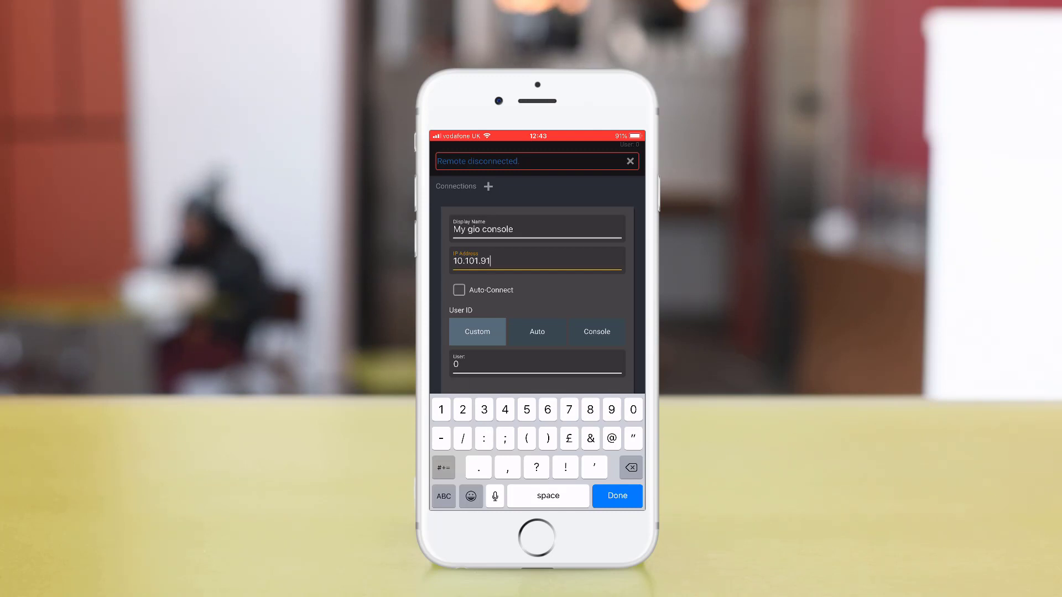
text(.101)
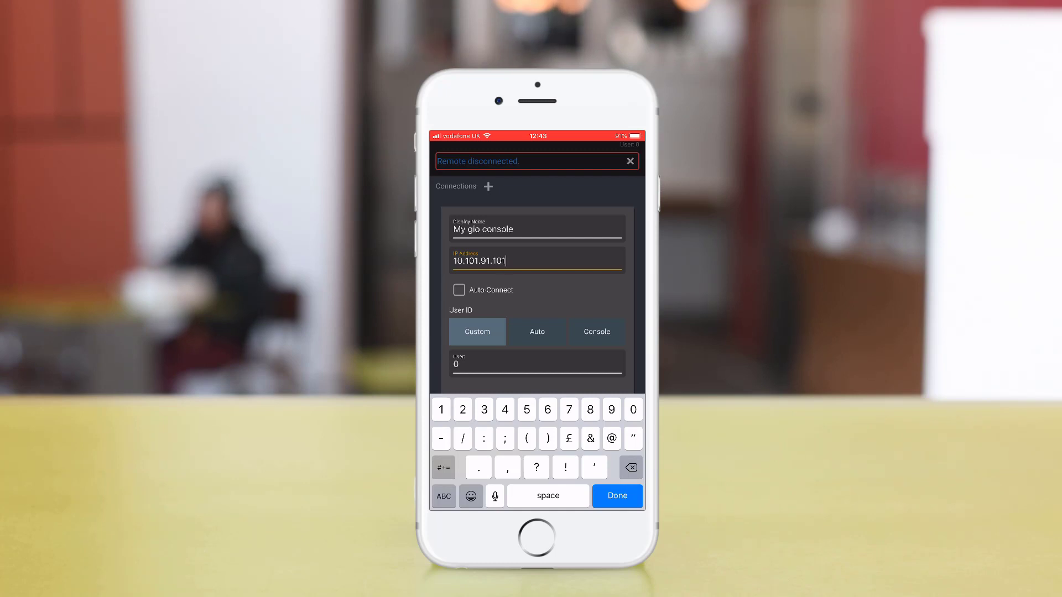
Step: Set user 3 with Auto Connect, create the connection, and show the Facepanel keypad
click(537, 364)
key(BackSpace)
text(3)
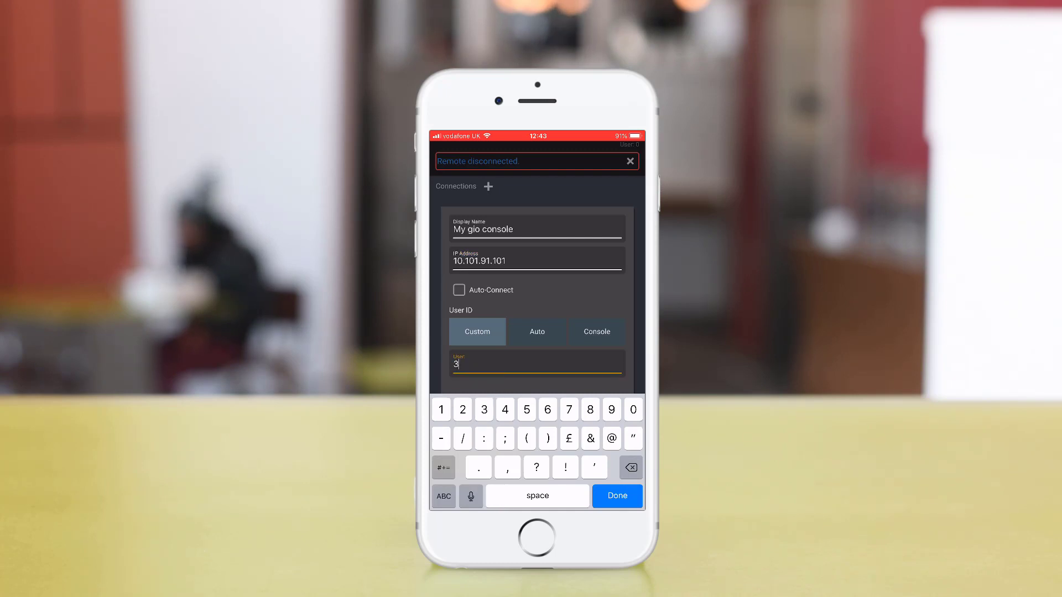
click(459, 290)
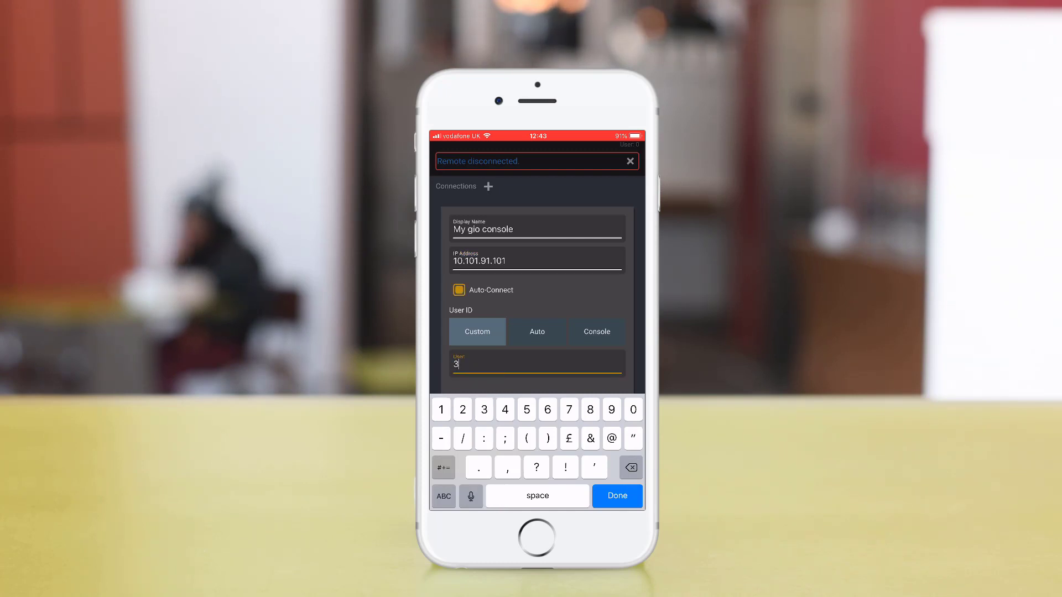
click(618, 496)
click(584, 424)
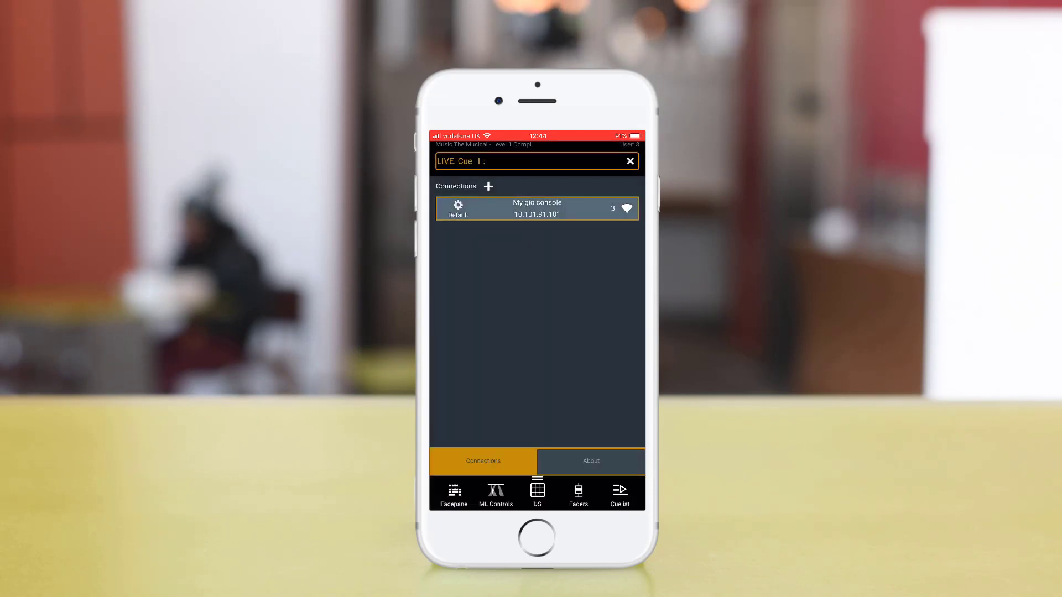
click(454, 495)
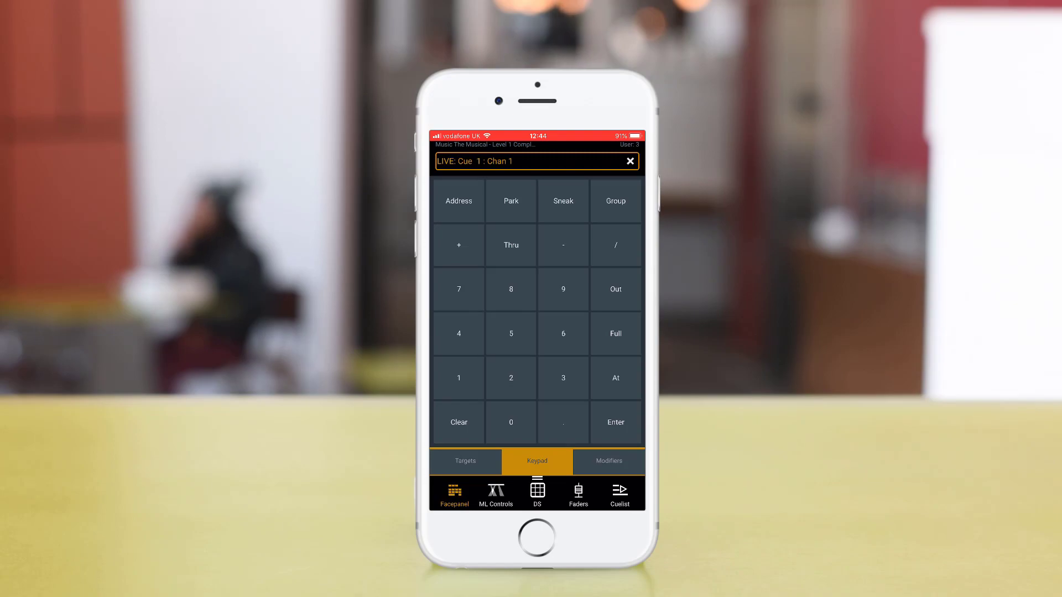